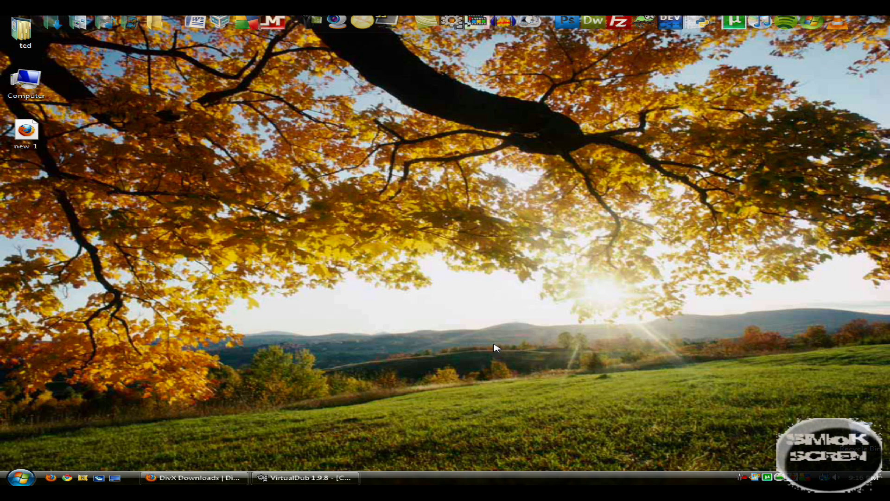
Download the free DivX 7 for Windows installer, dismiss the save prompt, and minimize Firefox
left_click(208, 474)
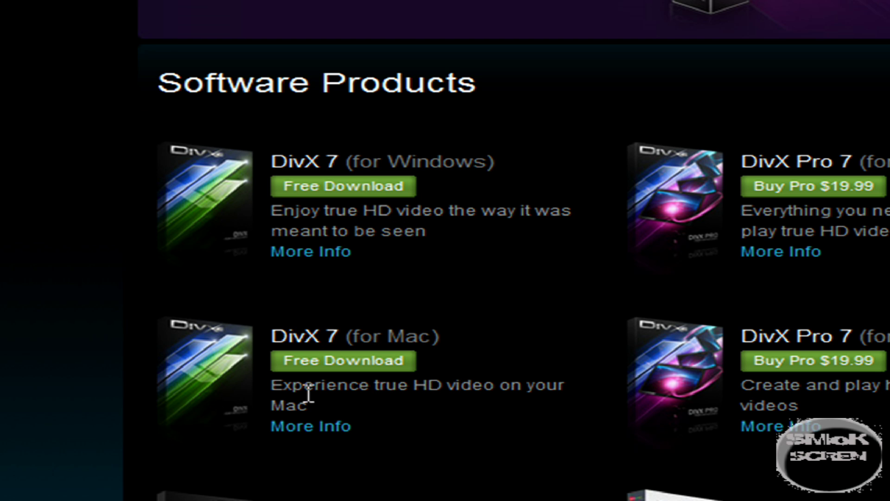
left_click(352, 194)
left_click(353, 193)
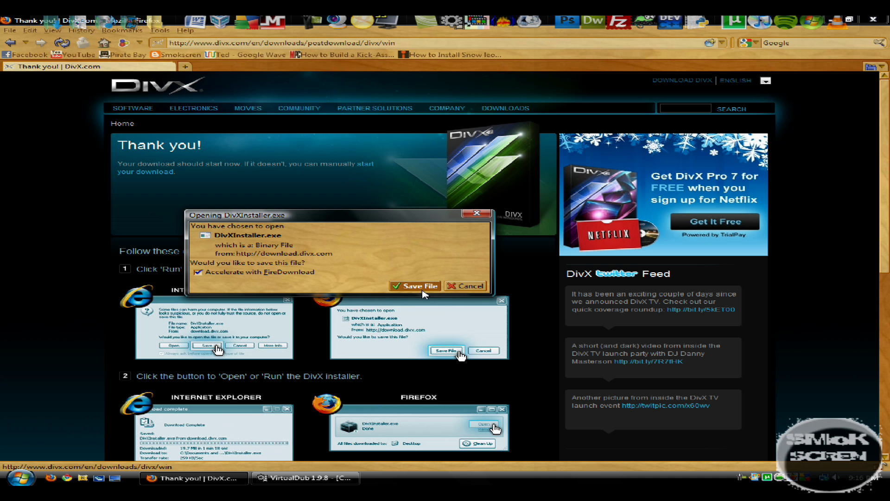
left_click(480, 215)
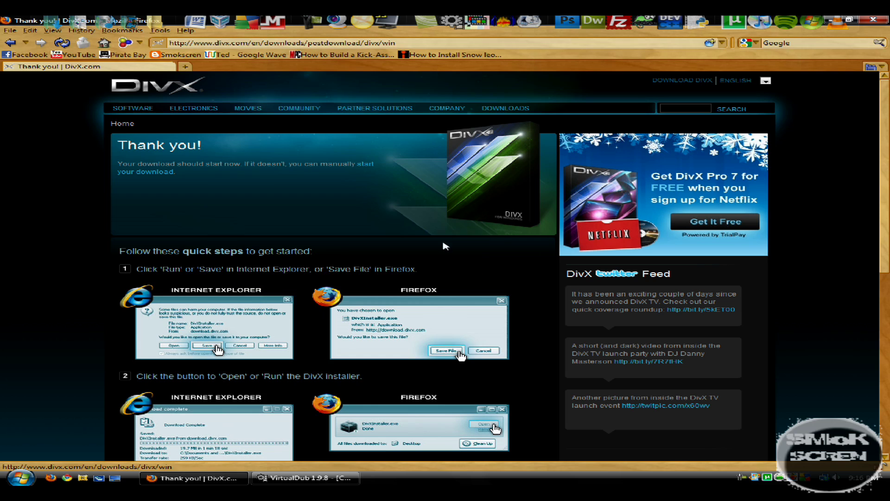
left_click(216, 479)
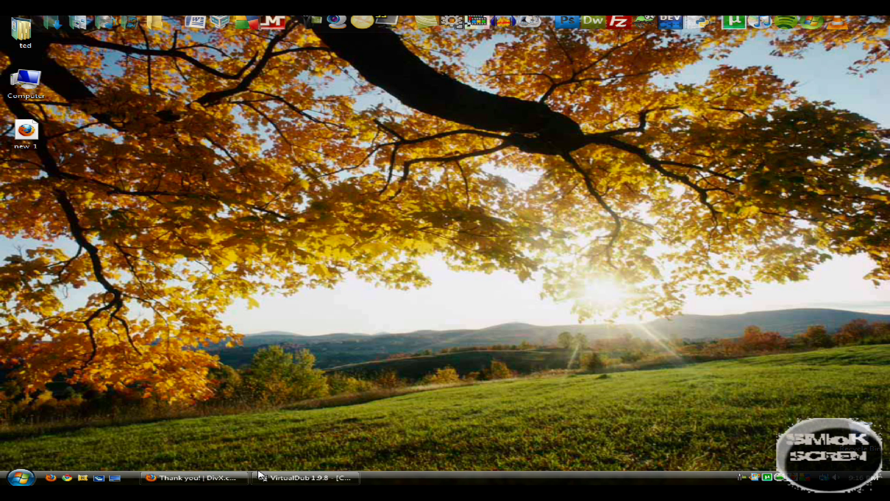
Back in VirtualDub, select DivX 6.8.5 Codec (2 Logical CPUs) as video compression and open its configuration
left_click(296, 478)
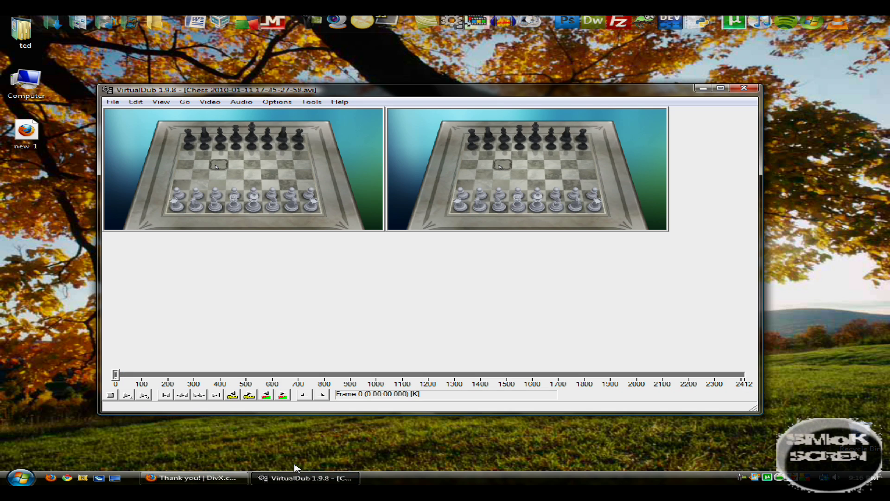
left_click(136, 102)
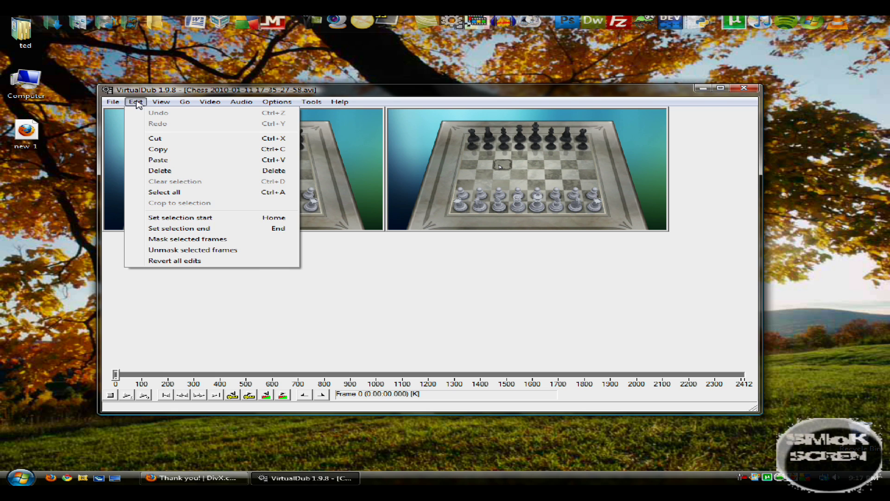
mouse_move(210, 101)
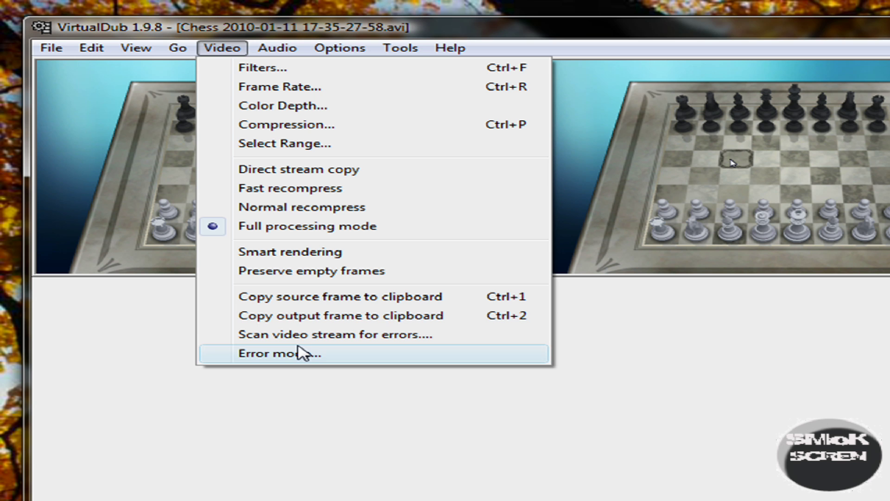
left_click(322, 127)
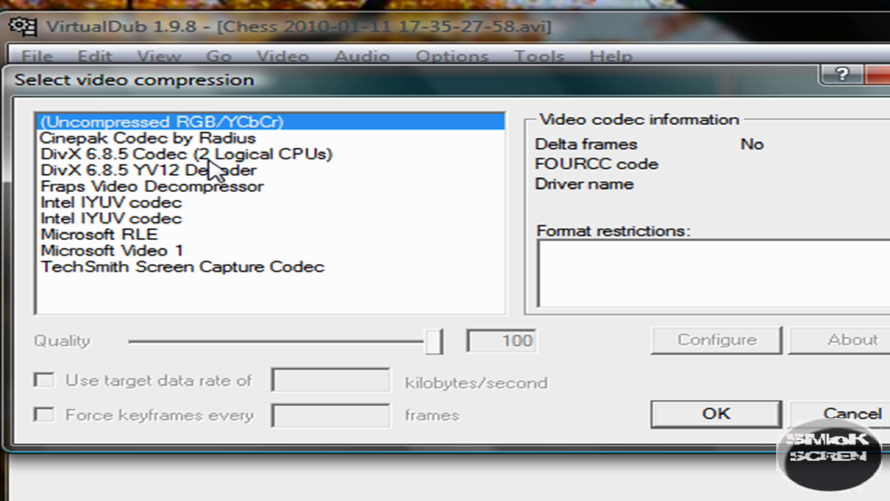
left_click(194, 116)
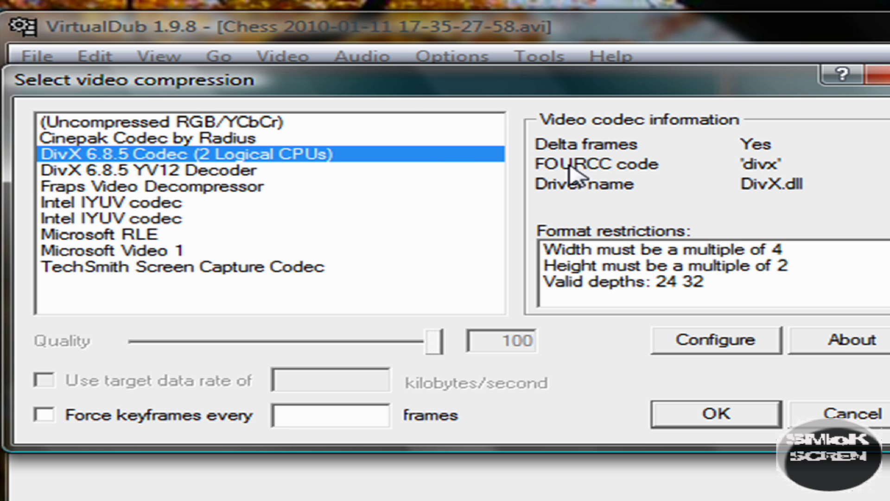
left_click(752, 351)
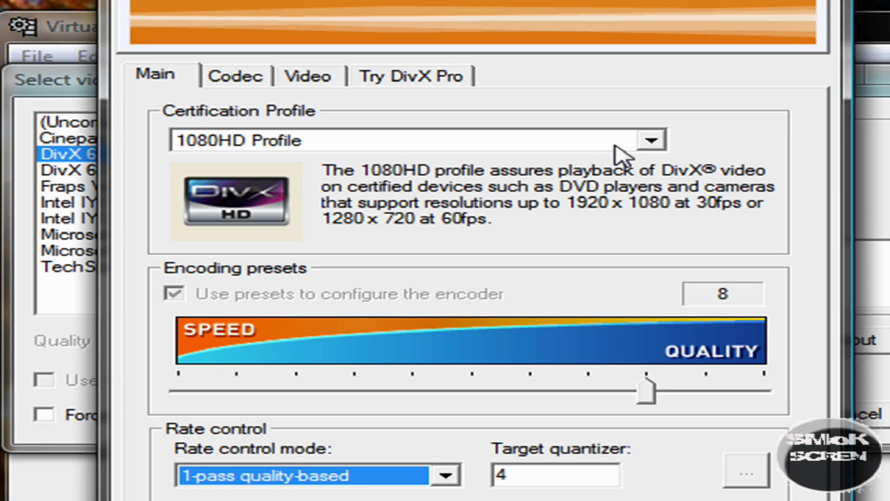
Apply the 1080HD Profile with Square Pixels input and NTSC 16:9 output, confirming both dialogs
left_click(651, 141)
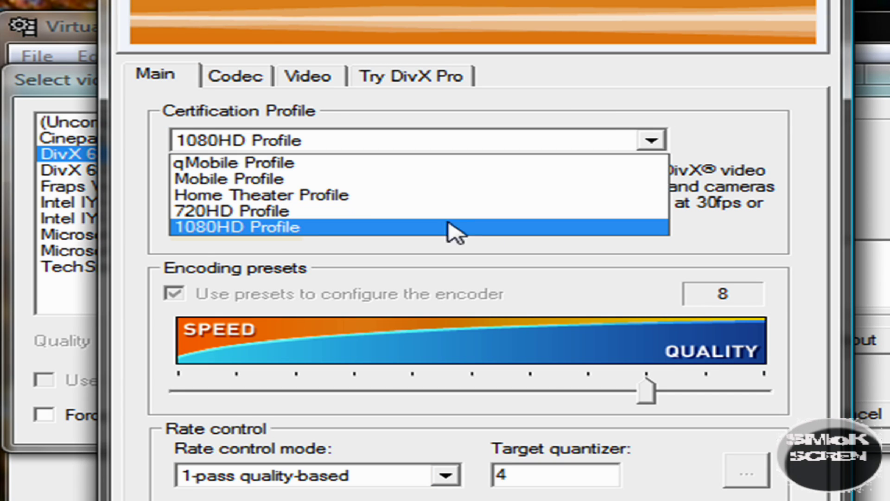
left_click(276, 228)
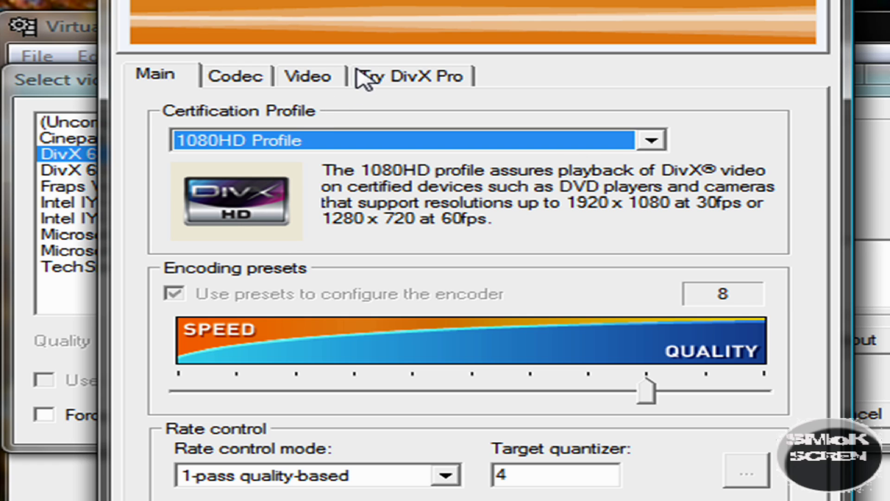
left_click(308, 86)
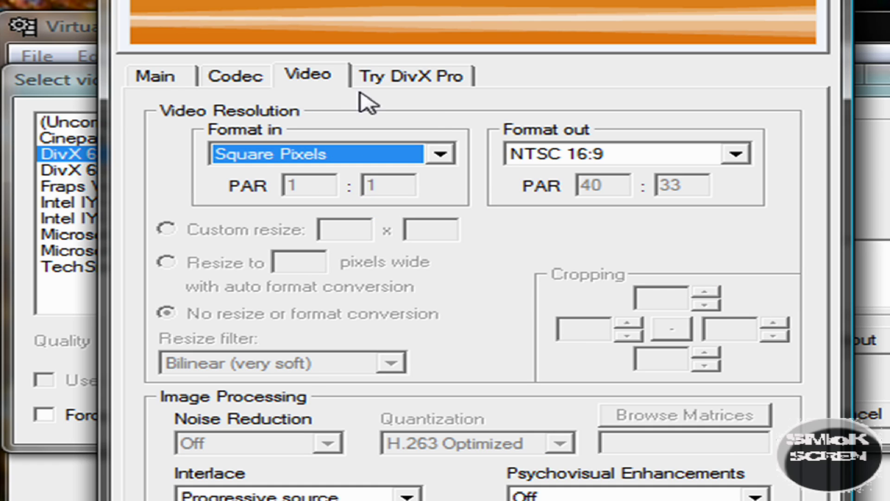
left_click(436, 158)
left_click(392, 178)
left_click(736, 155)
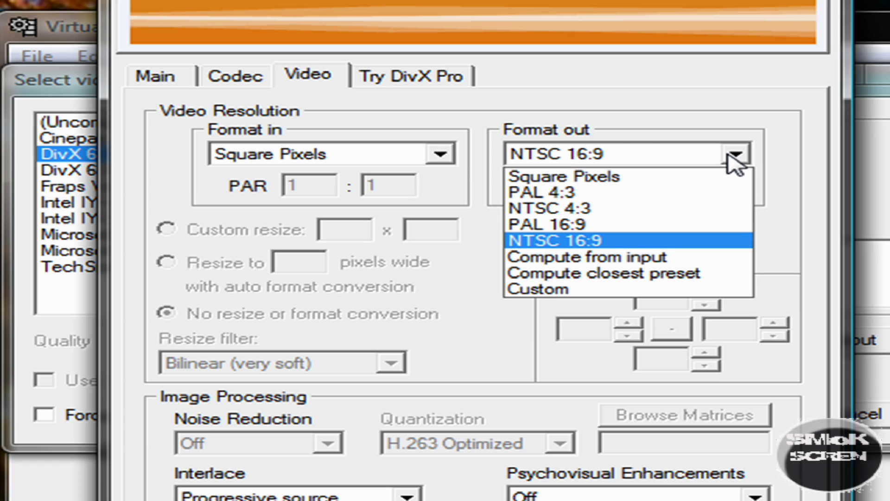
left_click(641, 240)
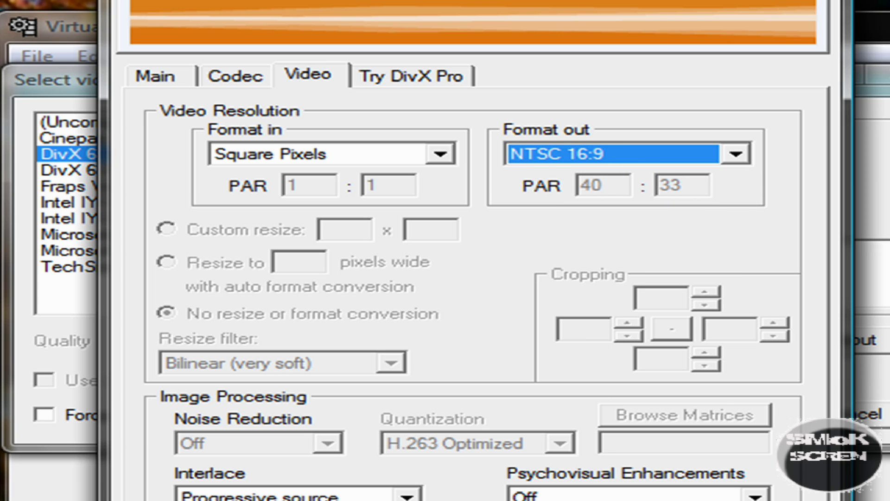
left_click(654, 497)
left_click(720, 420)
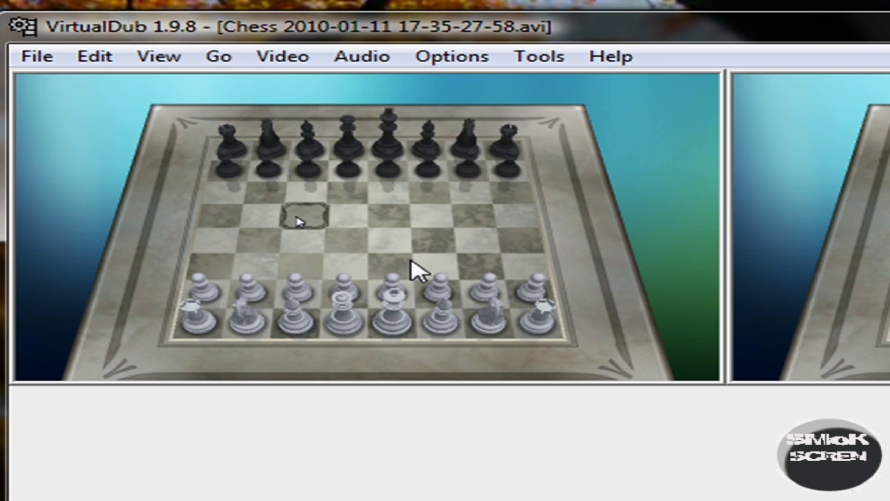
Add the 'resize' filter to the video filter chain from the Add Filter list
left_click(292, 61)
left_click(306, 98)
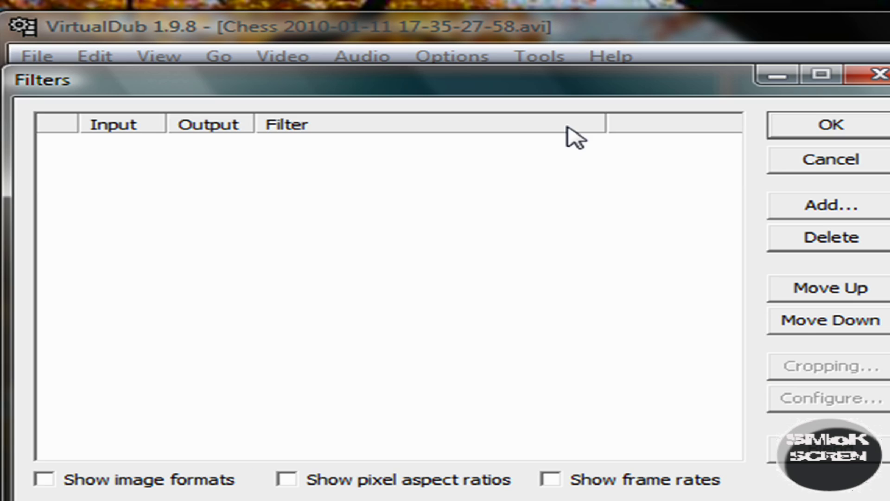
left_click(831, 205)
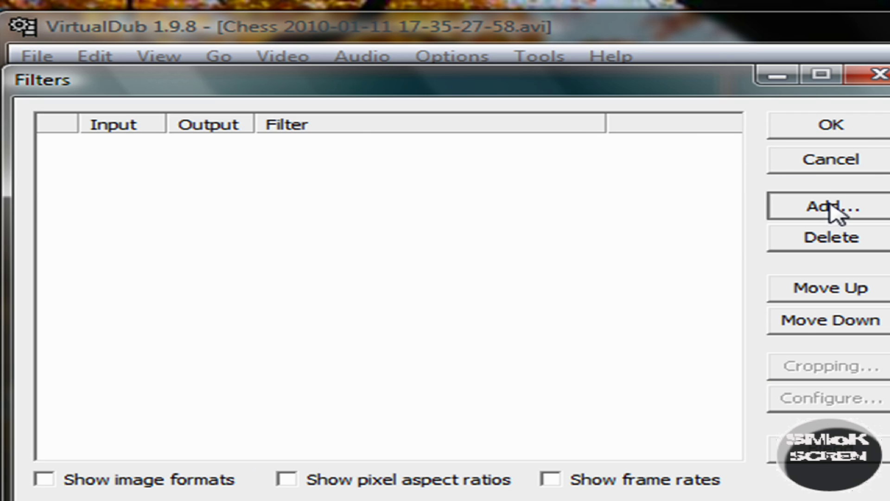
left_click_drag(695, 193, 755, 400)
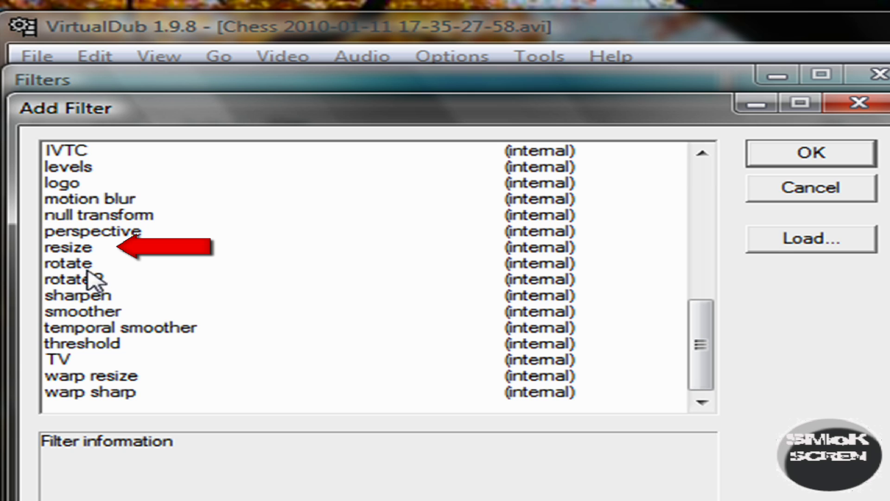
left_click(90, 251)
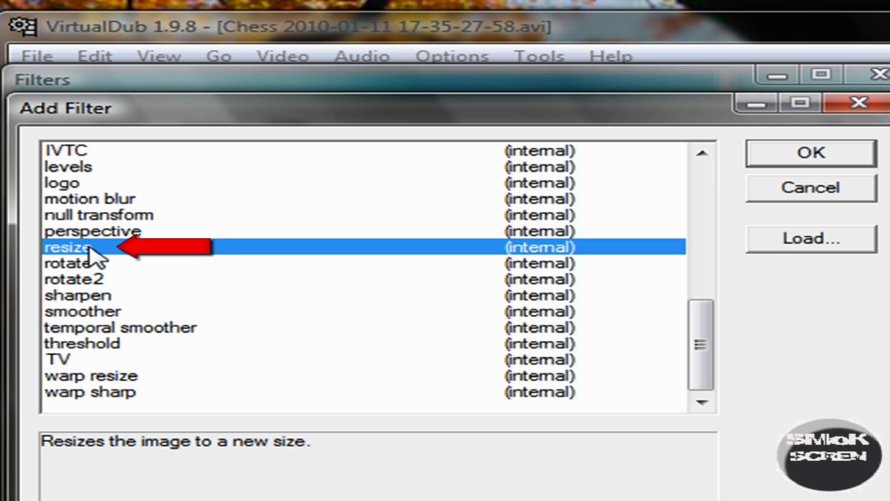
left_click(831, 159)
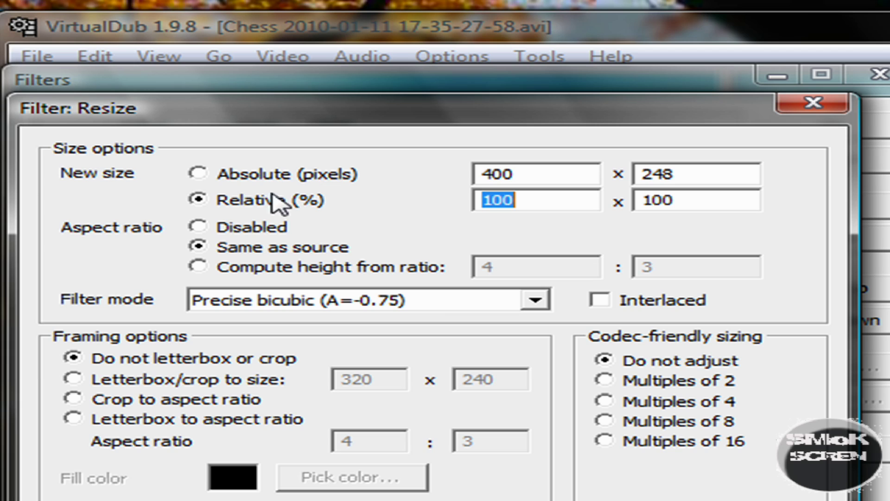
Resize to absolute 1280 x 720 pixels, aspect ratio disabled, with Lanczos3 filter mode
left_click(200, 227)
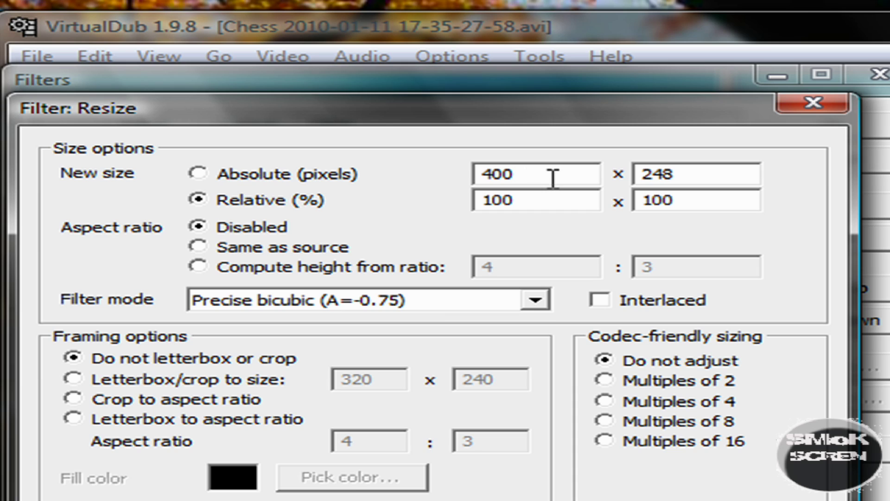
left_click_drag(564, 178, 442, 179)
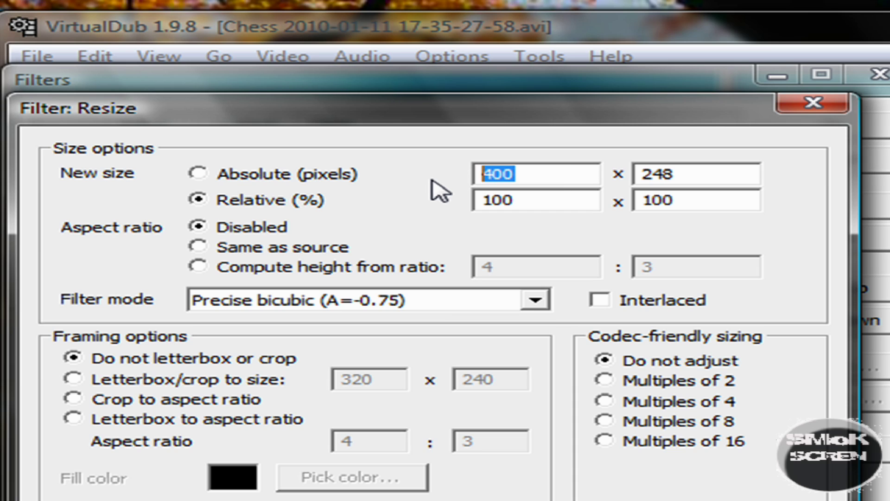
type("12")
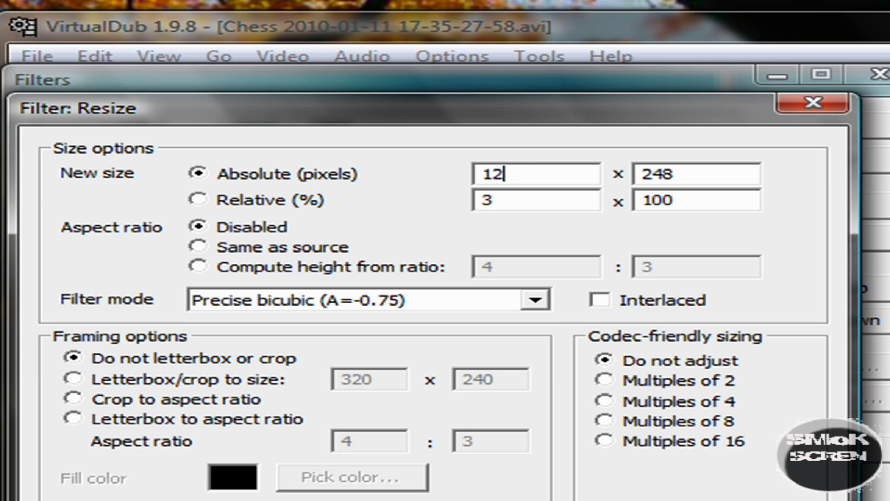
type("80")
left_click_drag(717, 175, 571, 198)
type("7")
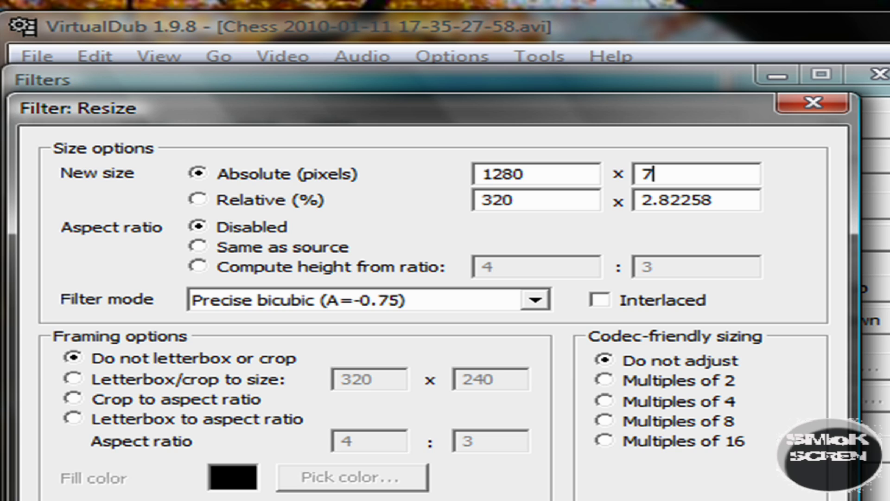
type("20")
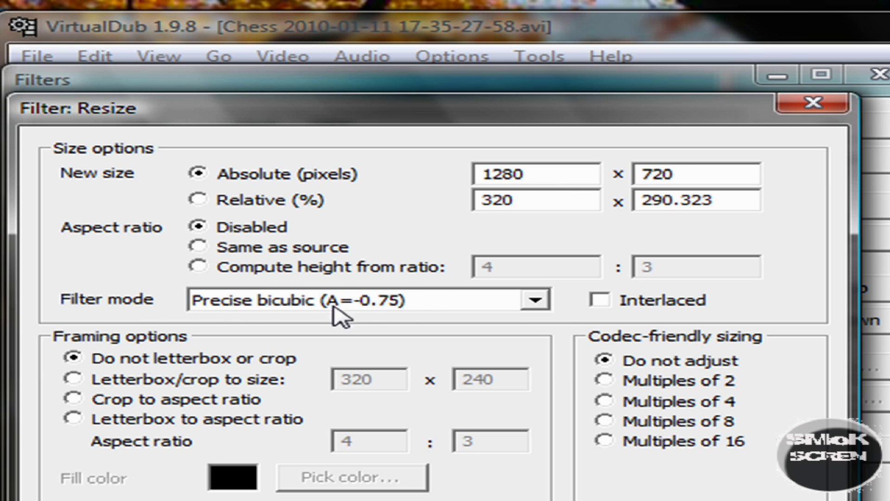
left_click(539, 300)
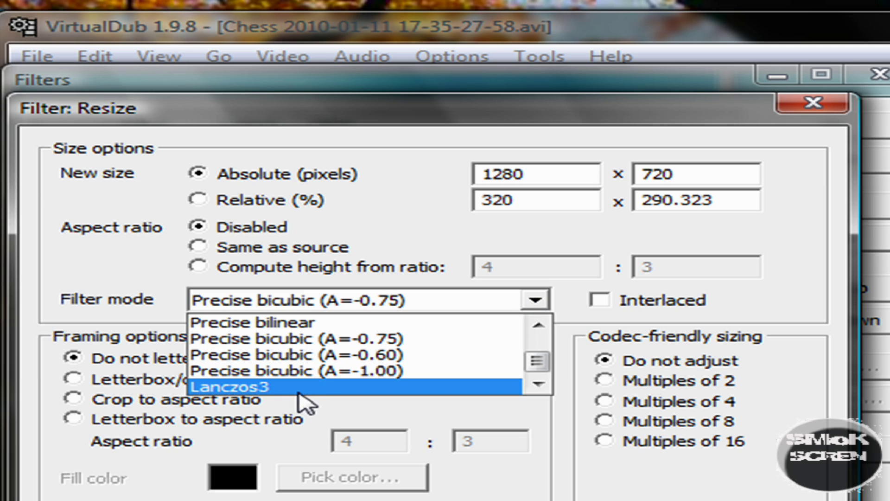
left_click(273, 393)
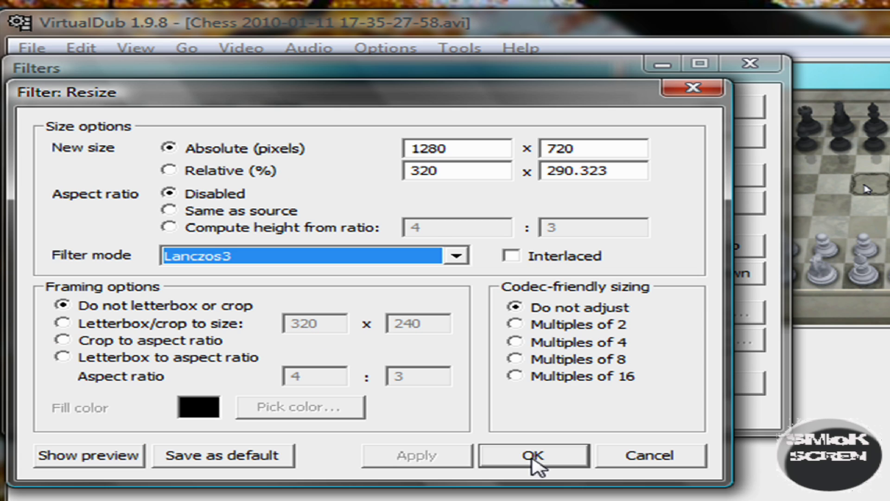
left_click(533, 455)
Close the filter list and save the resized video as an AVI on the Desktop
left_click(736, 111)
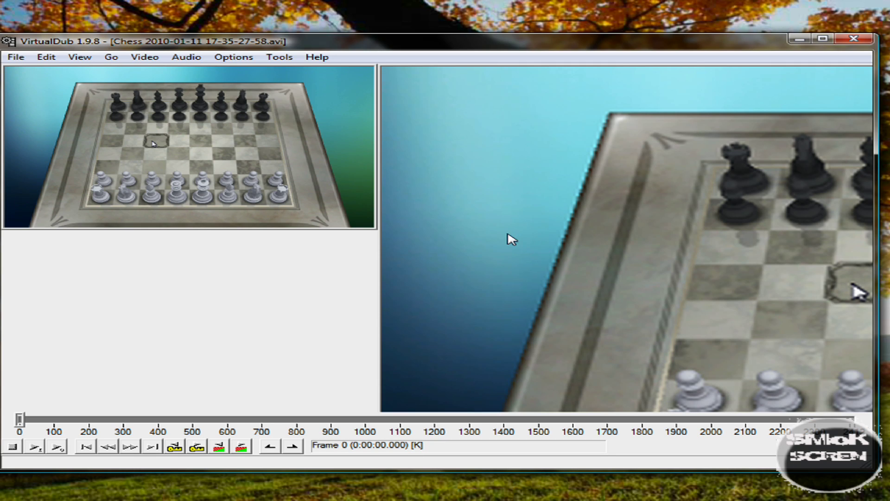
left_click(16, 56)
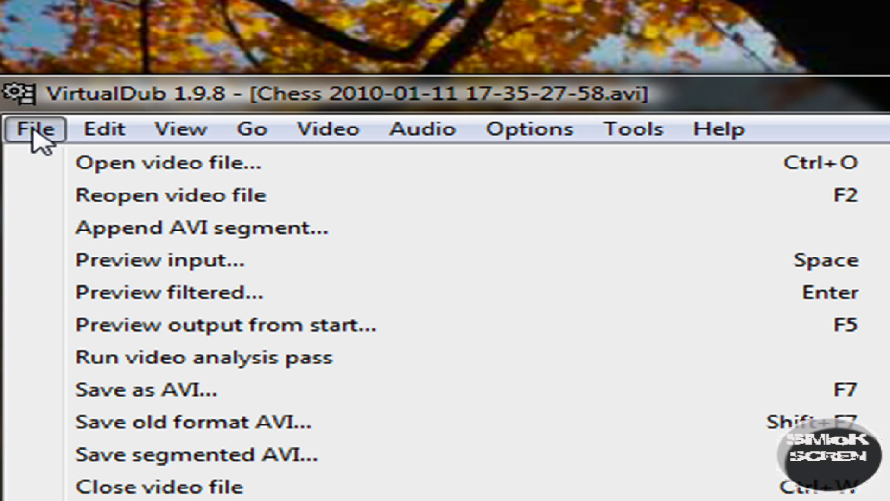
left_click(234, 394)
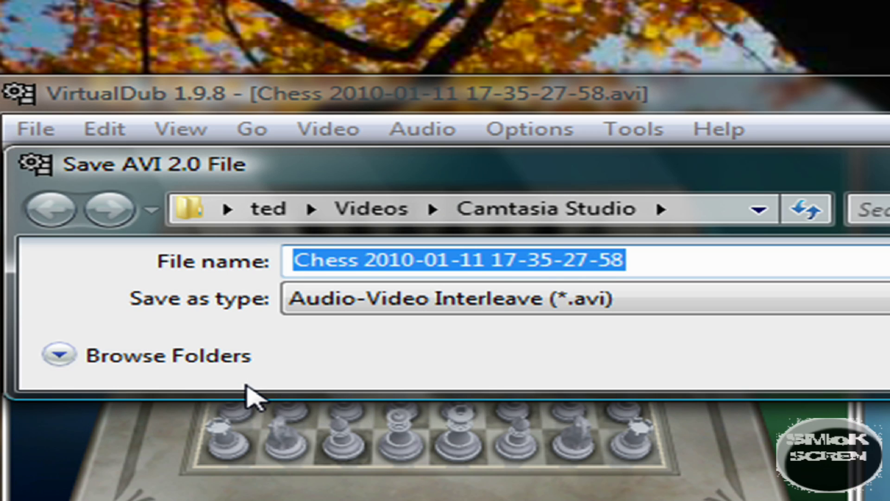
left_click(227, 209)
left_click(310, 210)
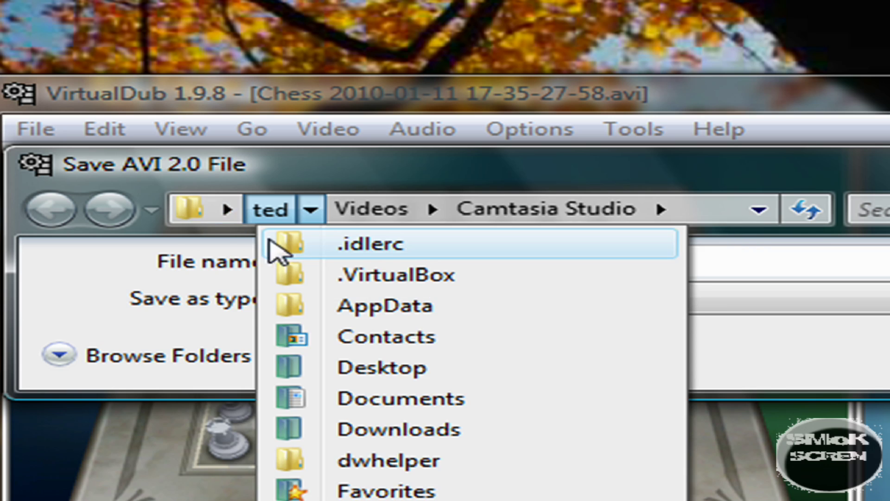
left_click(229, 209)
left_click(223, 242)
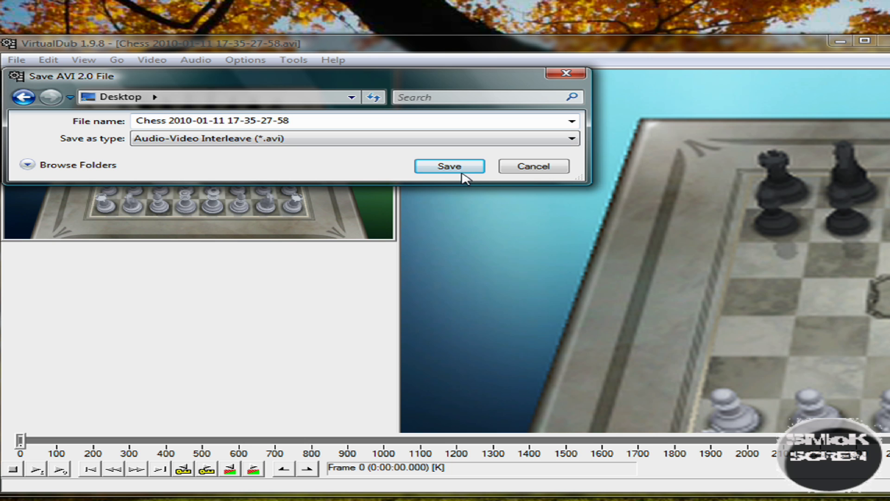
left_click(450, 166)
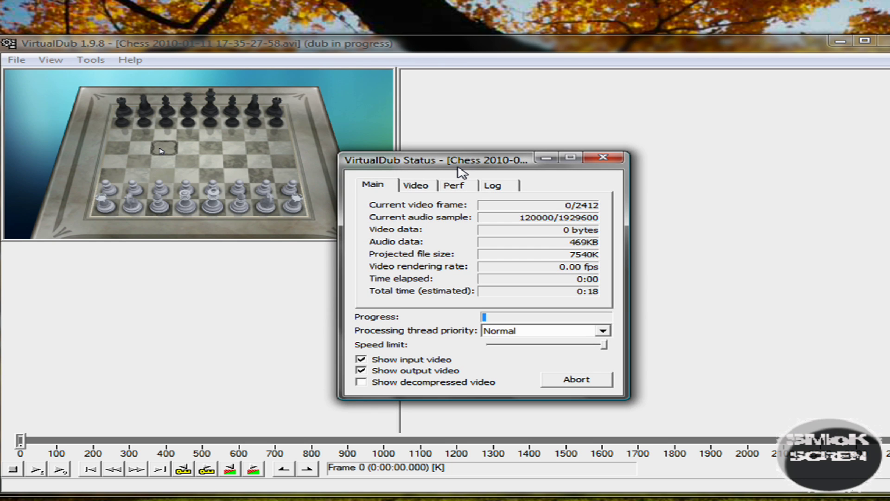